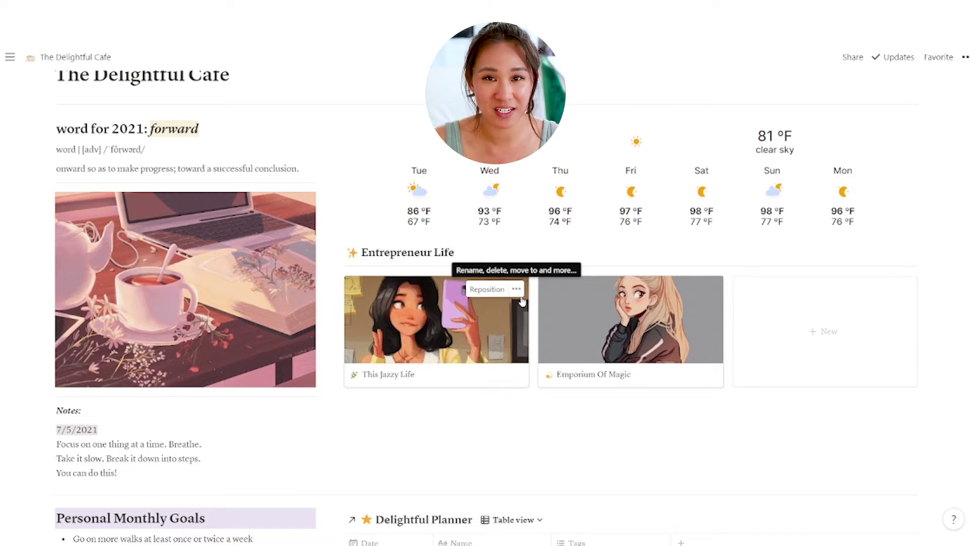
Step: Look over the dashboard from the cover and Entrepreneur Life gallery down to the Delightful Planner table and calendar
{"action": "scroll", "coordinate": [932, 200], "scroll_direction": "up", "scroll_amount": 3}
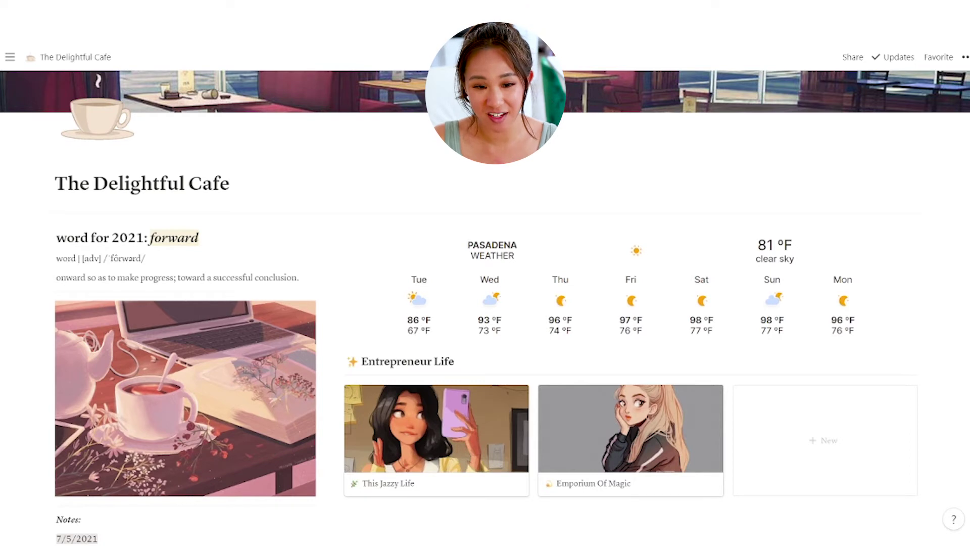
{"action": "scroll", "coordinate": [890, 455], "scroll_direction": "down", "scroll_amount": 1}
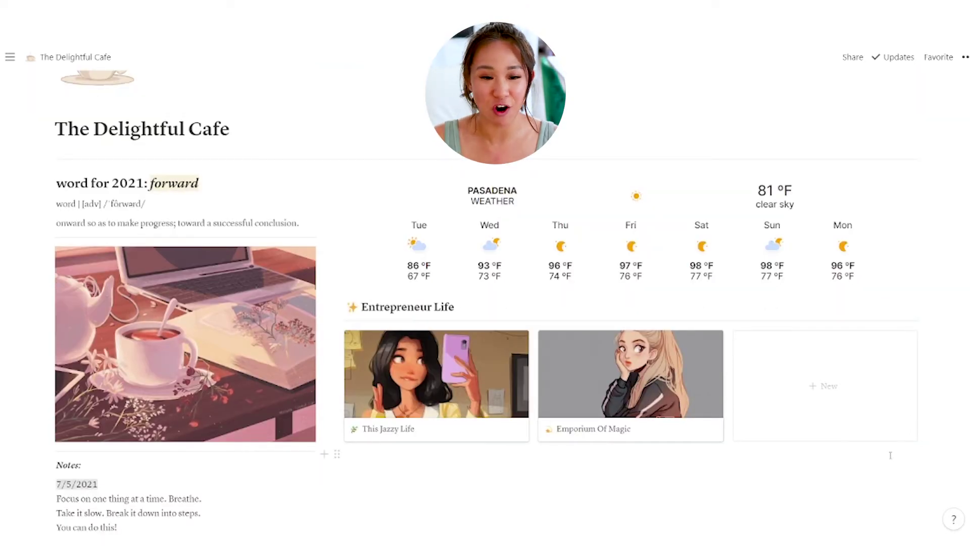
{"action": "scroll", "coordinate": [890, 455], "scroll_direction": "down", "scroll_amount": 2}
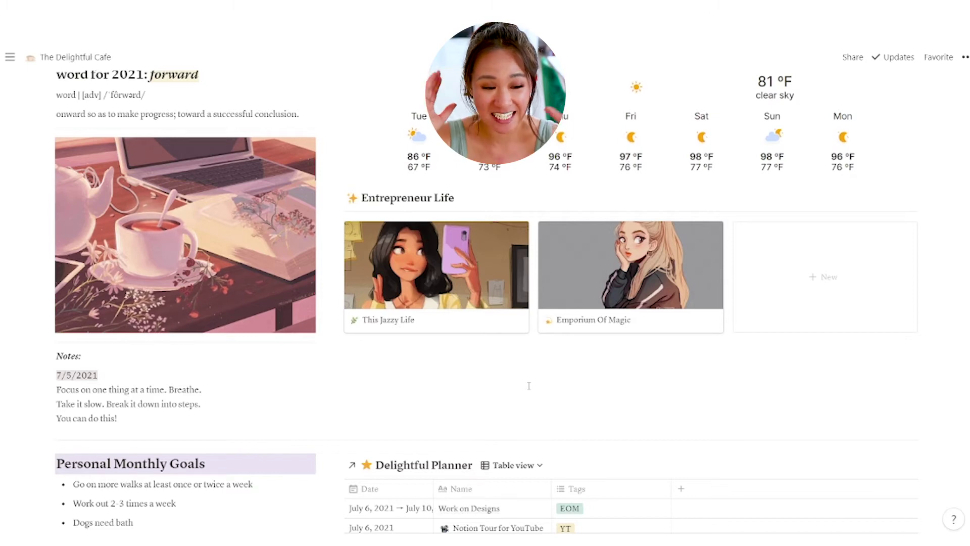
{"action": "scroll", "coordinate": [529, 384], "scroll_direction": "down", "scroll_amount": 1}
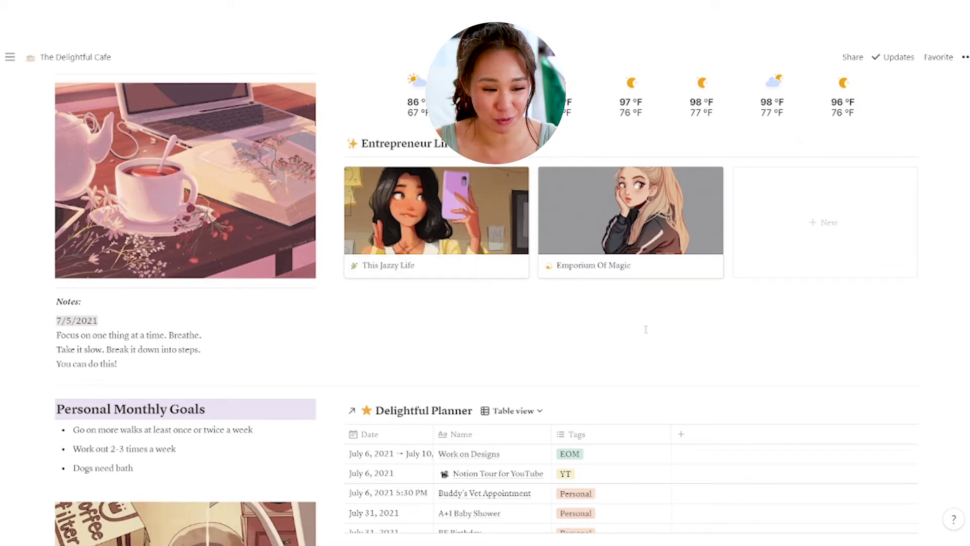
{"action": "scroll", "coordinate": [646, 330], "scroll_direction": "down", "scroll_amount": 5}
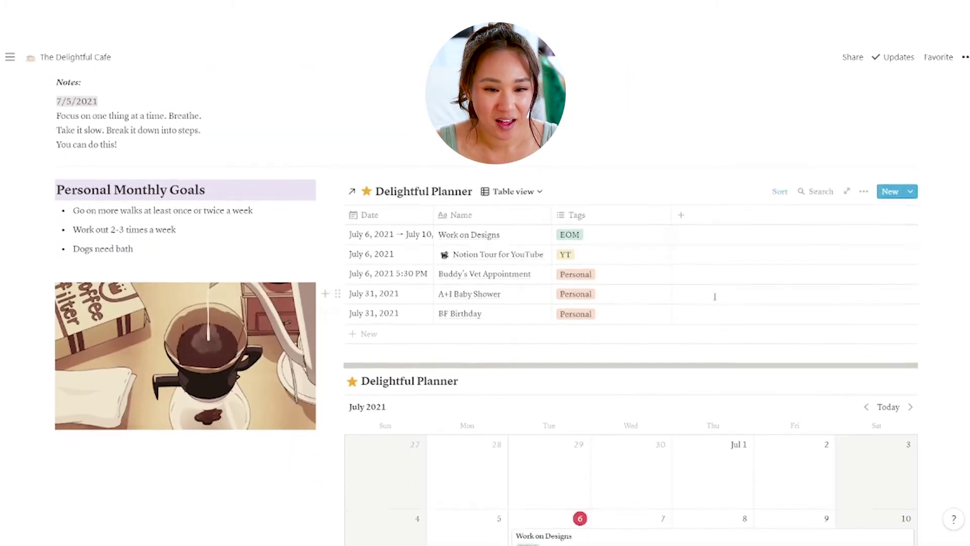
{"action": "scroll", "coordinate": [714, 296], "scroll_direction": "down", "scroll_amount": 1}
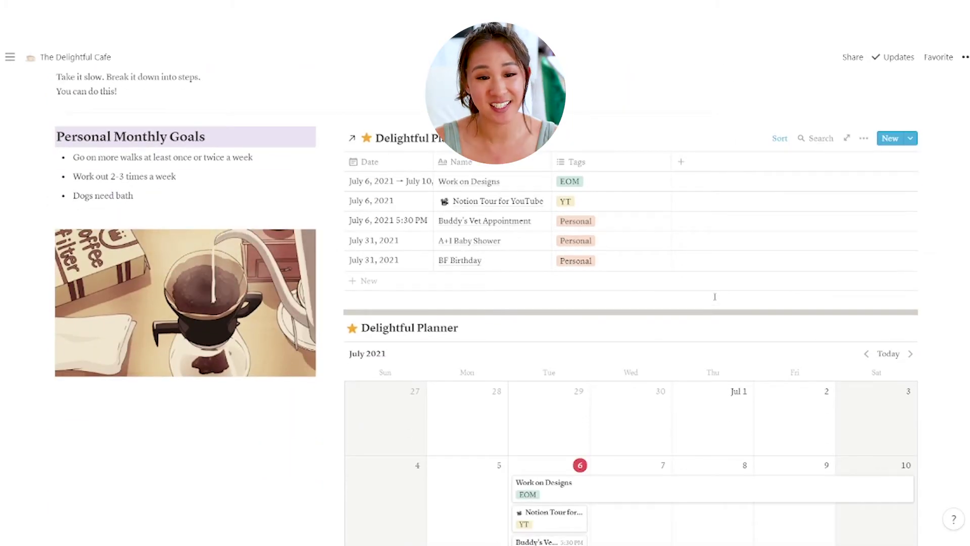
{"action": "scroll", "coordinate": [714, 297], "scroll_direction": "down", "scroll_amount": 1}
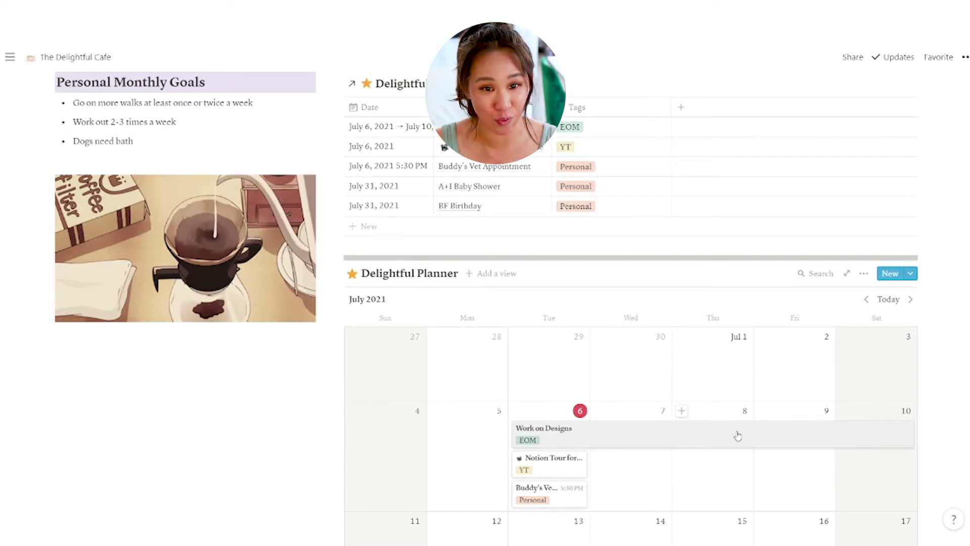
Step: Search the Delightful Planner calendar for "personal" and review the July entries
{"action": "left_click", "coordinate": [814, 273]}
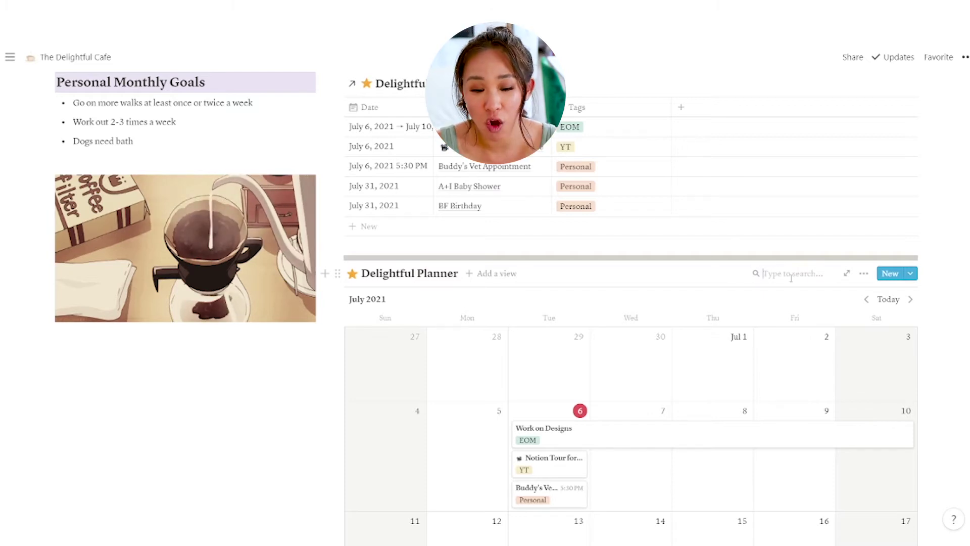
{"action": "type", "text": "personal"}
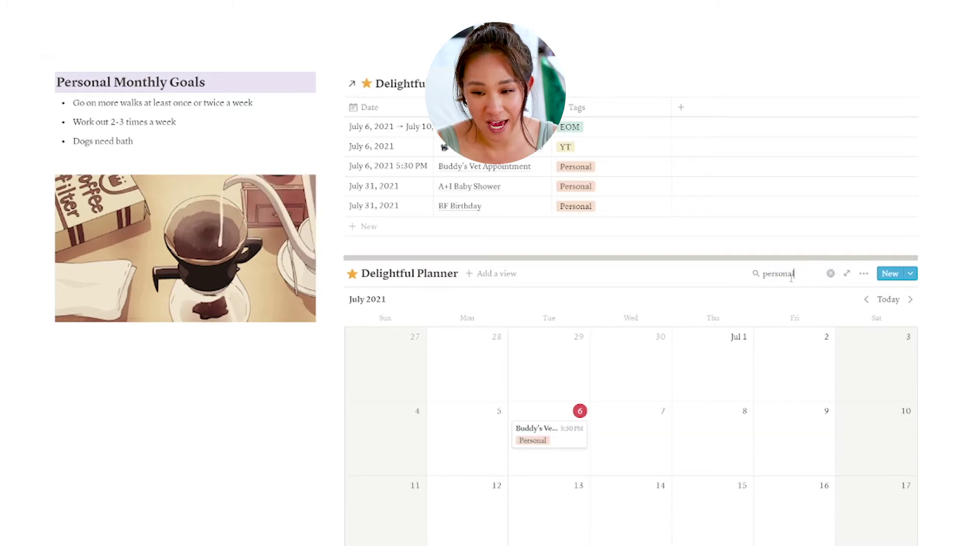
{"action": "scroll", "coordinate": [791, 278], "scroll_direction": "down", "scroll_amount": 2}
{"action": "scroll", "coordinate": [791, 278], "scroll_direction": "down", "scroll_amount": 3}
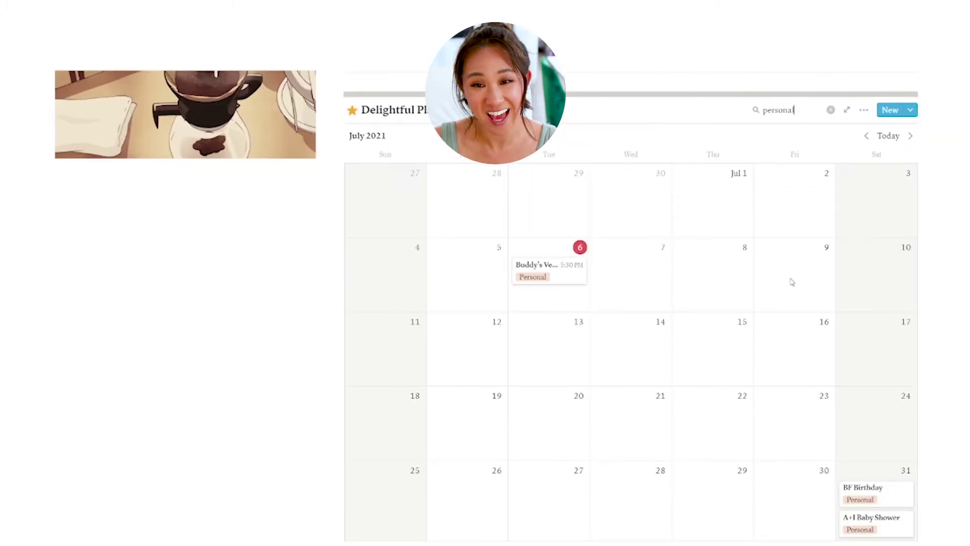
{"action": "scroll", "coordinate": [791, 281], "scroll_direction": "up", "scroll_amount": 1}
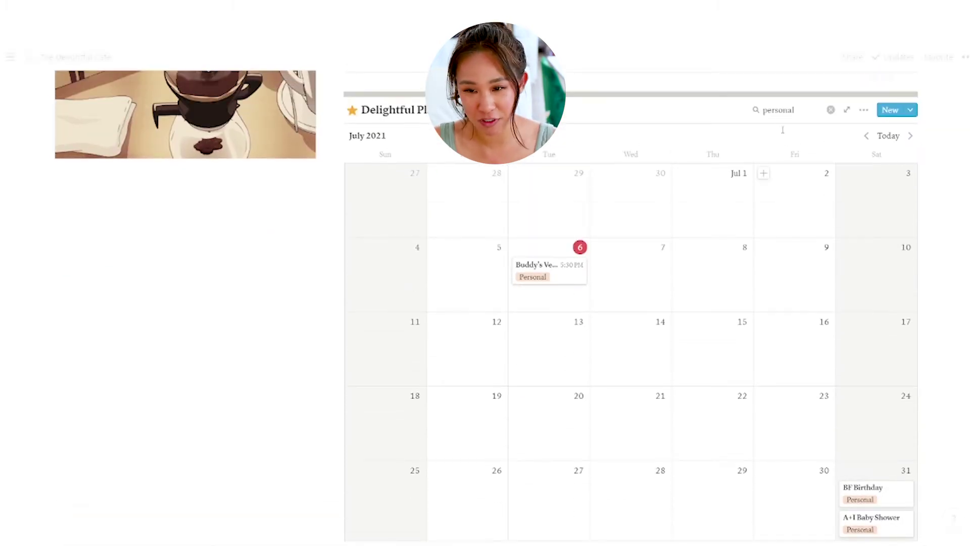
Step: Search the Delightful Planner calendar for "yt" instead, and clear the search
{"action": "double_click", "coordinate": [783, 109]}
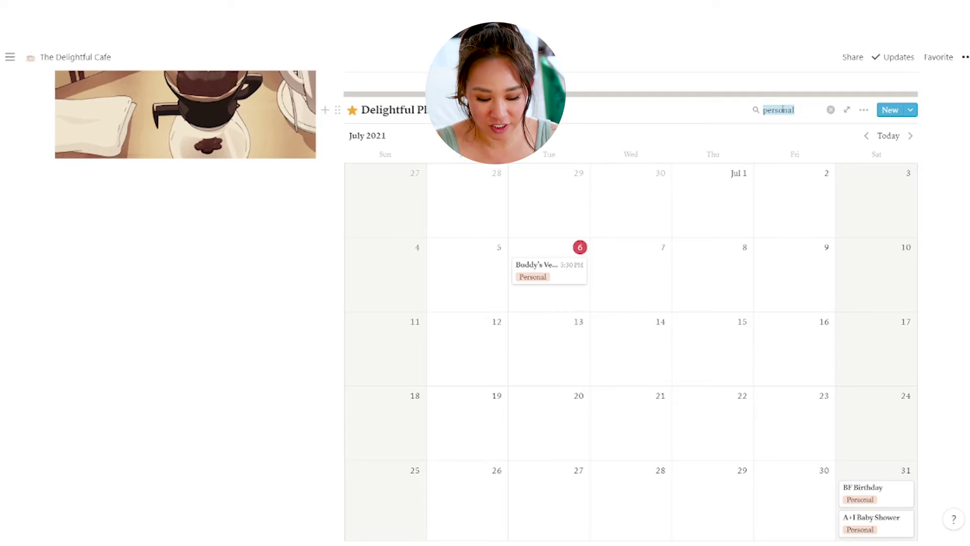
{"action": "type", "text": "yt"}
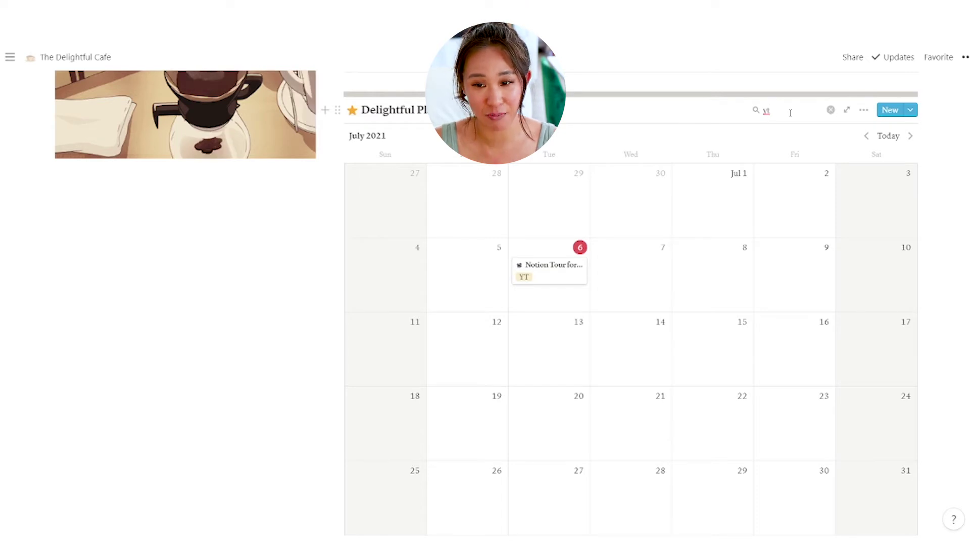
{"action": "key", "text": "BackSpace"}
{"action": "key", "text": "BackSpace"}
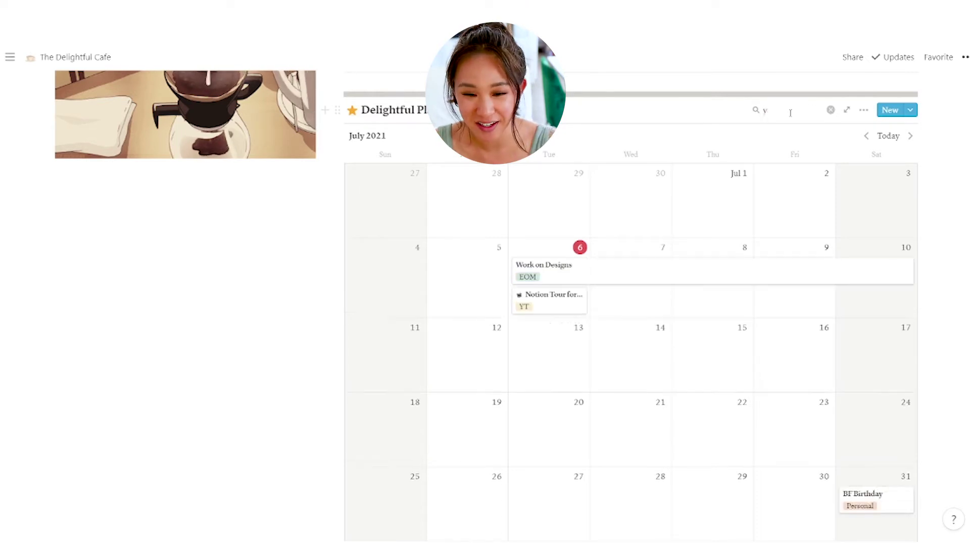
Step: Examine the Delightful Planner's table, calendar and timeline views and the weekly schedule beneath them
{"action": "scroll", "coordinate": [707, 295], "scroll_direction": "up", "scroll_amount": 5}
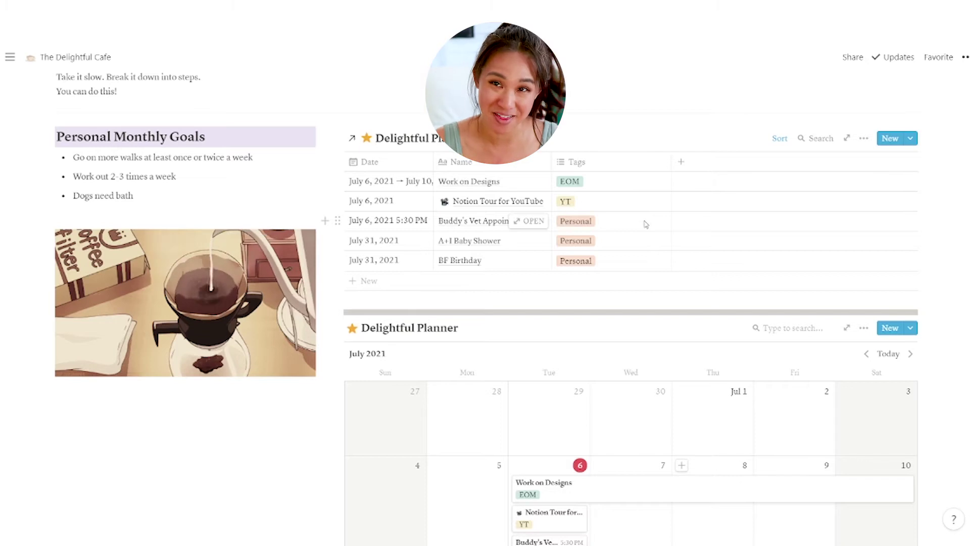
{"action": "scroll", "coordinate": [428, 159], "scroll_direction": "up", "scroll_amount": 1}
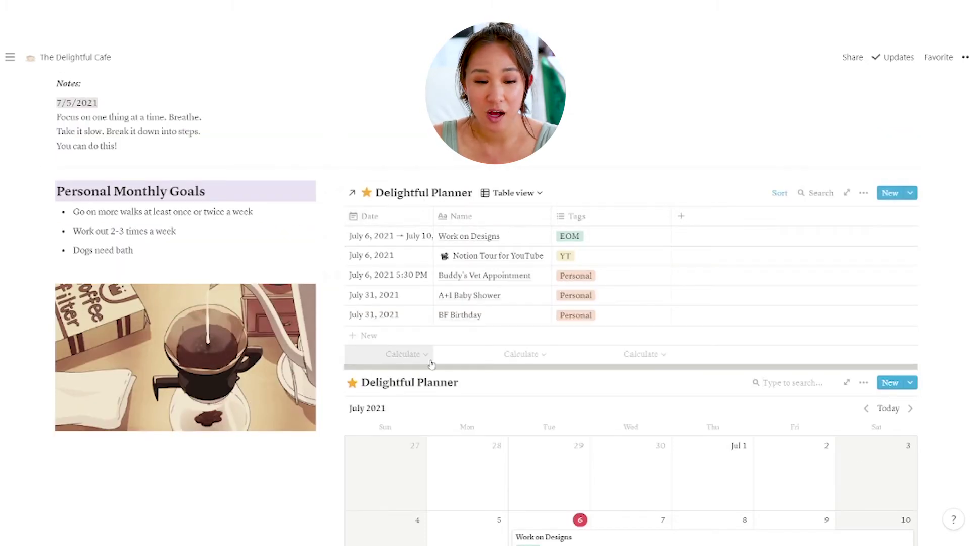
{"action": "scroll", "coordinate": [480, 349], "scroll_direction": "down", "scroll_amount": 2}
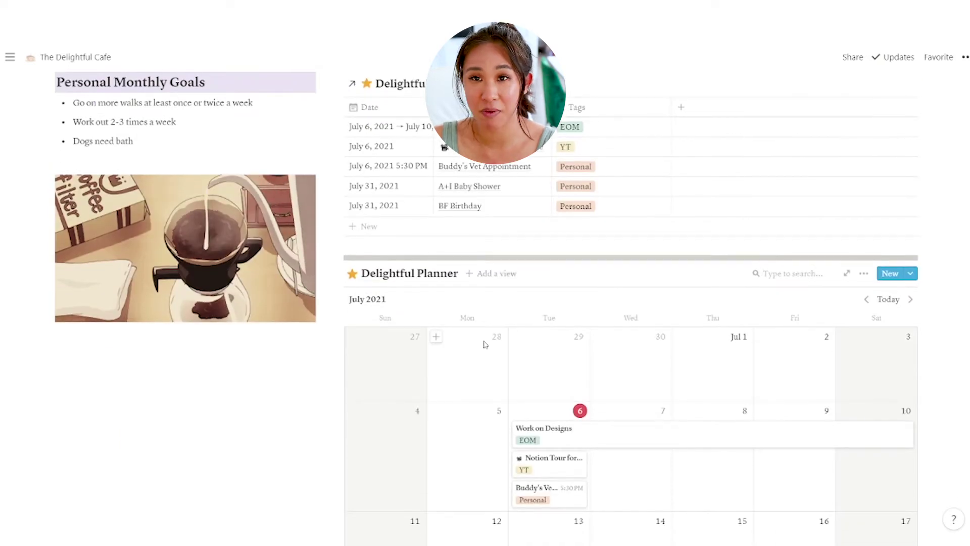
{"action": "scroll", "coordinate": [485, 342], "scroll_direction": "down", "scroll_amount": 2}
{"action": "scroll", "coordinate": [484, 344], "scroll_direction": "up", "scroll_amount": 3}
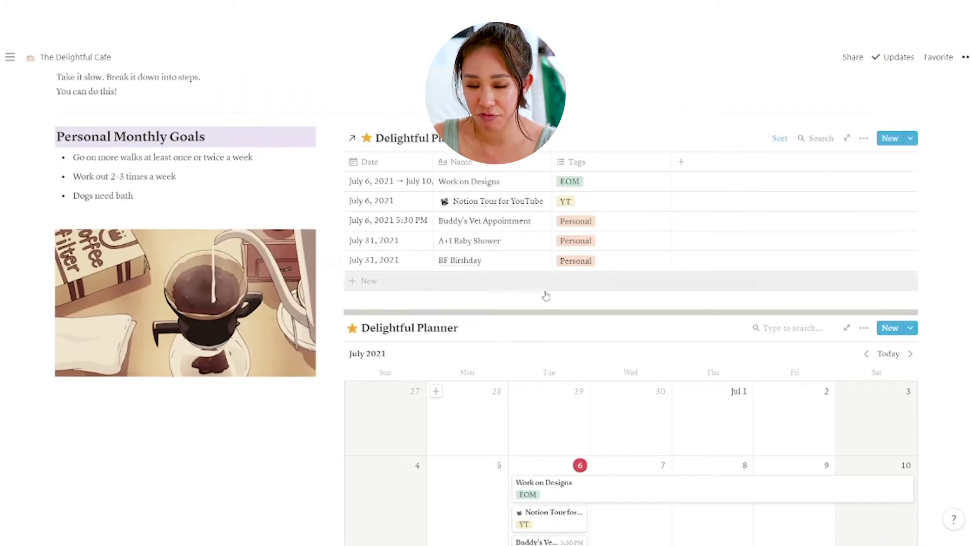
{"action": "scroll", "coordinate": [542, 283], "scroll_direction": "down", "scroll_amount": 10}
{"action": "scroll", "coordinate": [546, 297], "scroll_direction": "down", "scroll_amount": 2}
{"action": "scroll", "coordinate": [546, 297], "scroll_direction": "up", "scroll_amount": 10}
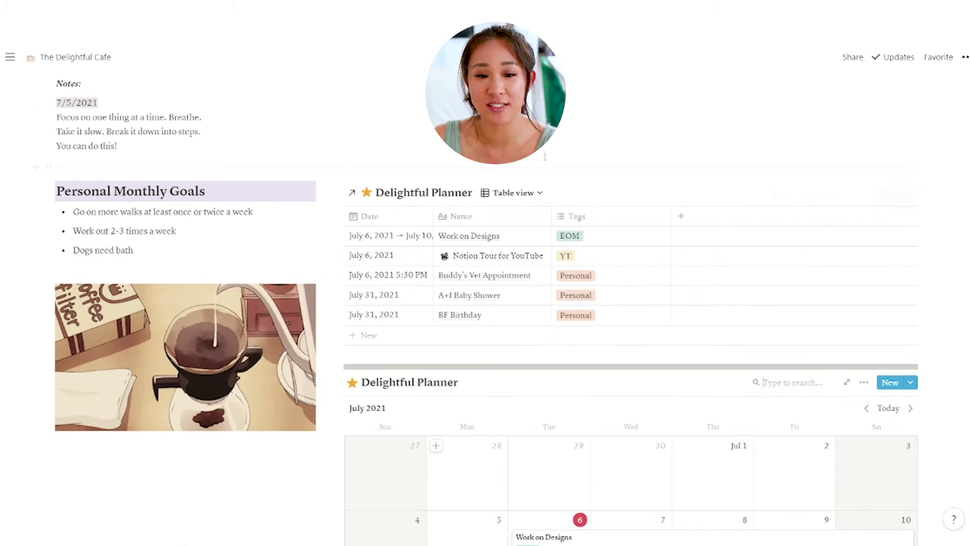
{"action": "scroll", "coordinate": [556, 188], "scroll_direction": "down", "scroll_amount": 3}
{"action": "scroll", "coordinate": [556, 189], "scroll_direction": "down", "scroll_amount": 2}
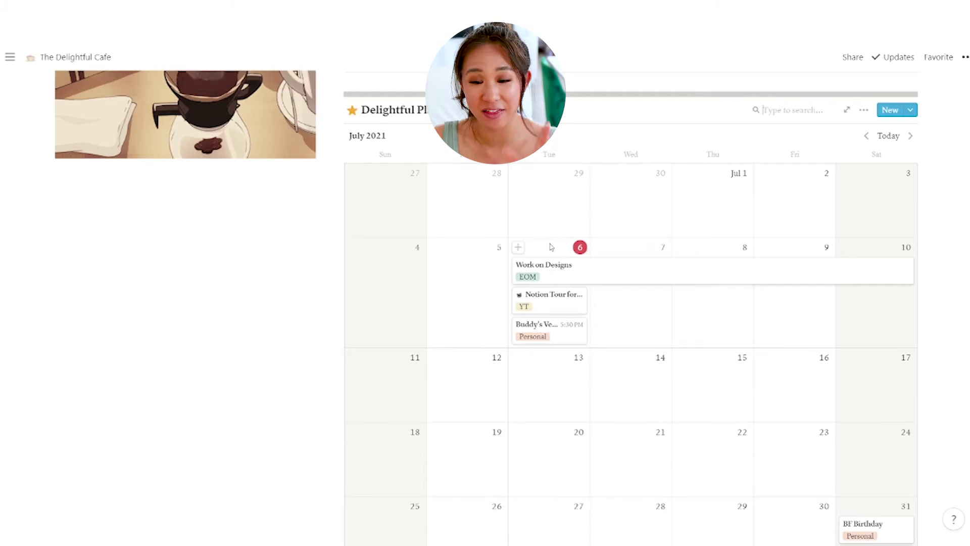
{"action": "scroll", "coordinate": [562, 275], "scroll_direction": "down", "scroll_amount": 7}
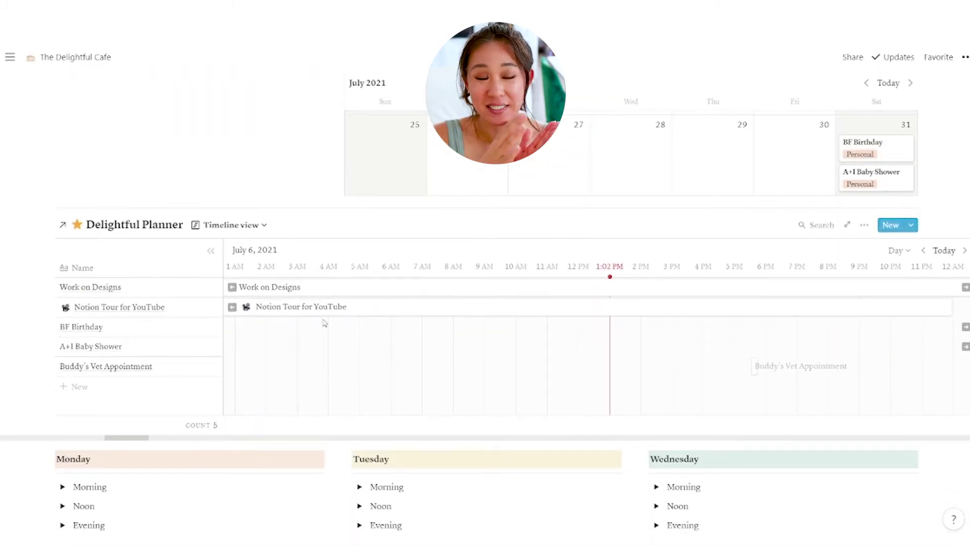
{"action": "scroll", "coordinate": [324, 323], "scroll_direction": "down", "scroll_amount": 4}
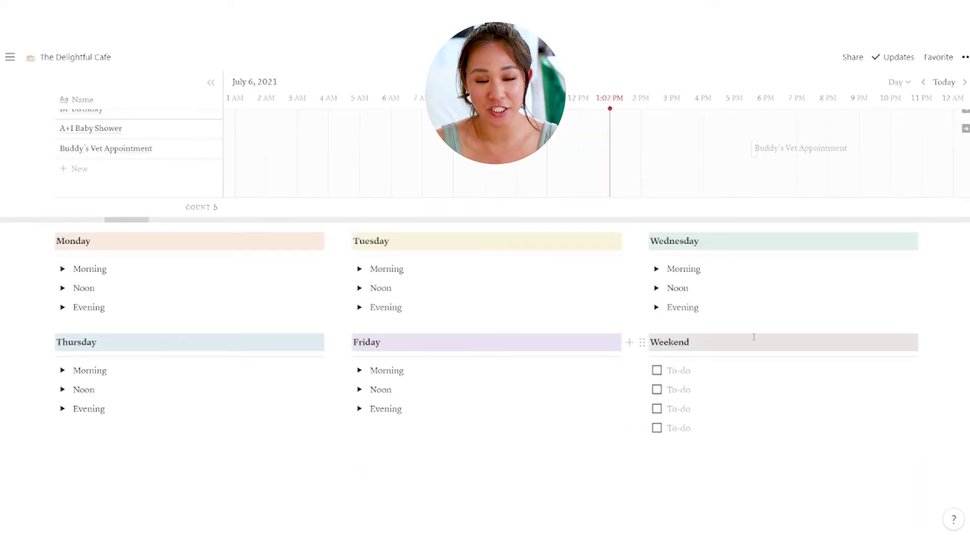
Step: Expand Monday's Morning, Noon and Evening toggles to view the hourly slots, and collapse them after comparing with the planner timeline
{"action": "left_click", "coordinate": [63, 288], "text": "alt"}
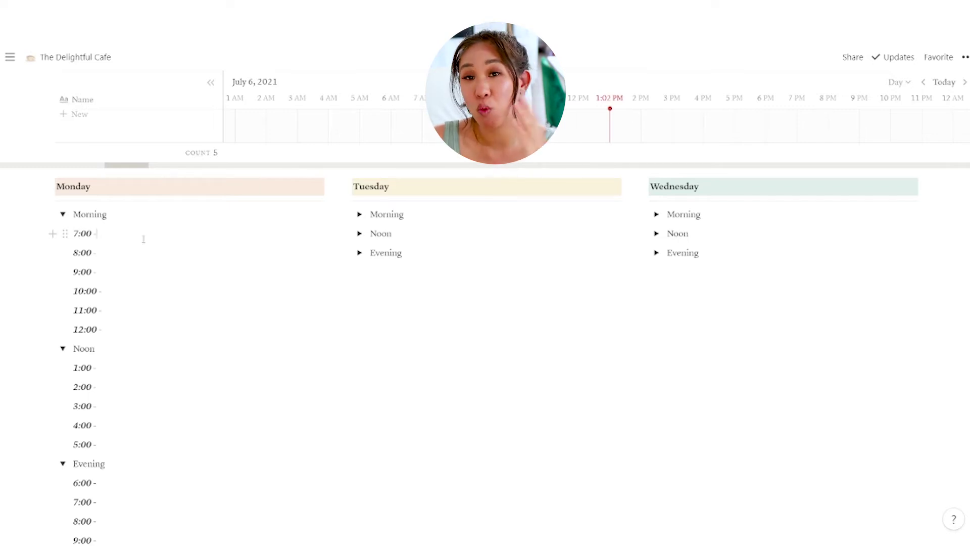
{"action": "scroll", "coordinate": [244, 223], "scroll_direction": "down", "scroll_amount": 2}
{"action": "scroll", "coordinate": [298, 349], "scroll_direction": "up", "scroll_amount": 8}
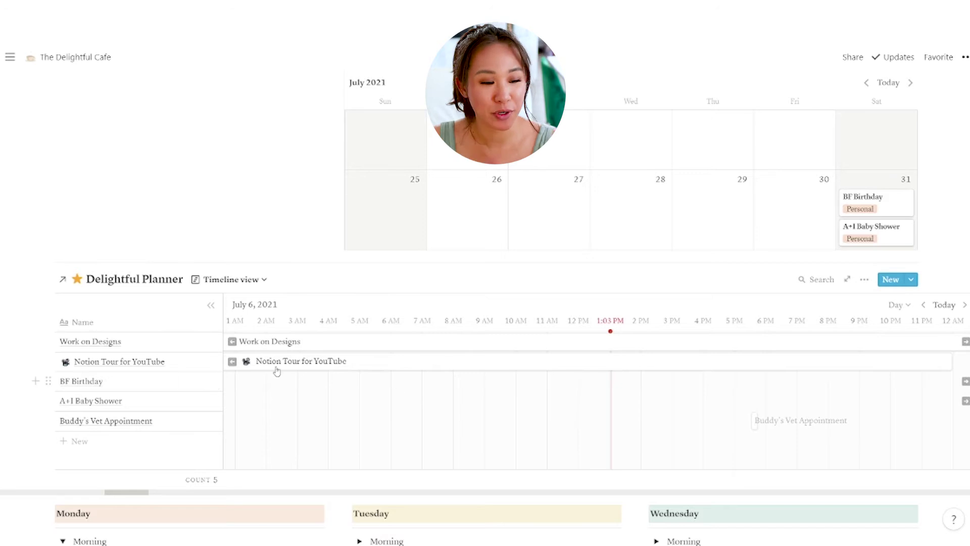
{"action": "scroll", "coordinate": [494, 339], "scroll_direction": "up", "scroll_amount": 4}
{"action": "scroll", "coordinate": [695, 294], "scroll_direction": "up", "scroll_amount": 2}
{"action": "scroll", "coordinate": [212, 312], "scroll_direction": "down", "scroll_amount": 11}
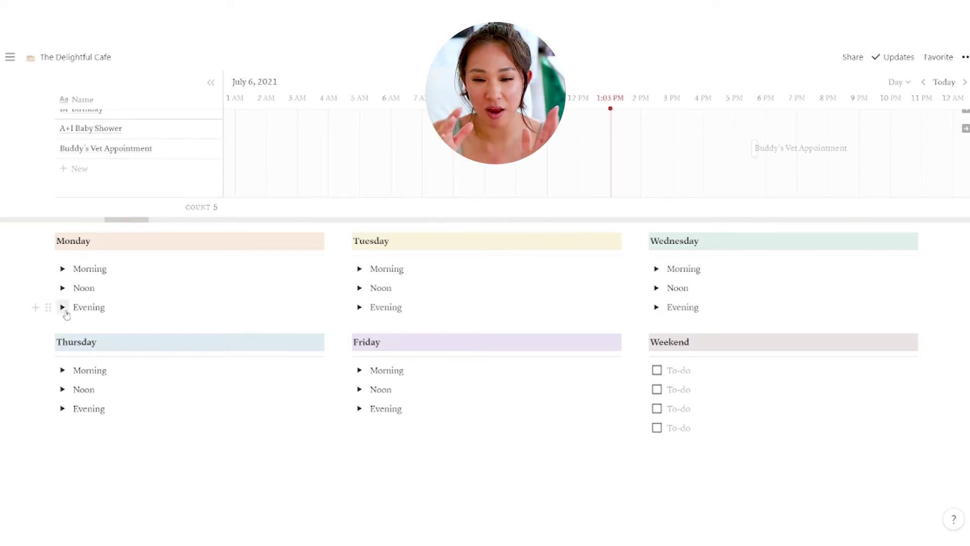
Step: Open the This Jazzy Life card from the Entrepreneur Life gallery
{"action": "scroll", "coordinate": [418, 368], "scroll_direction": "up", "scroll_amount": 8}
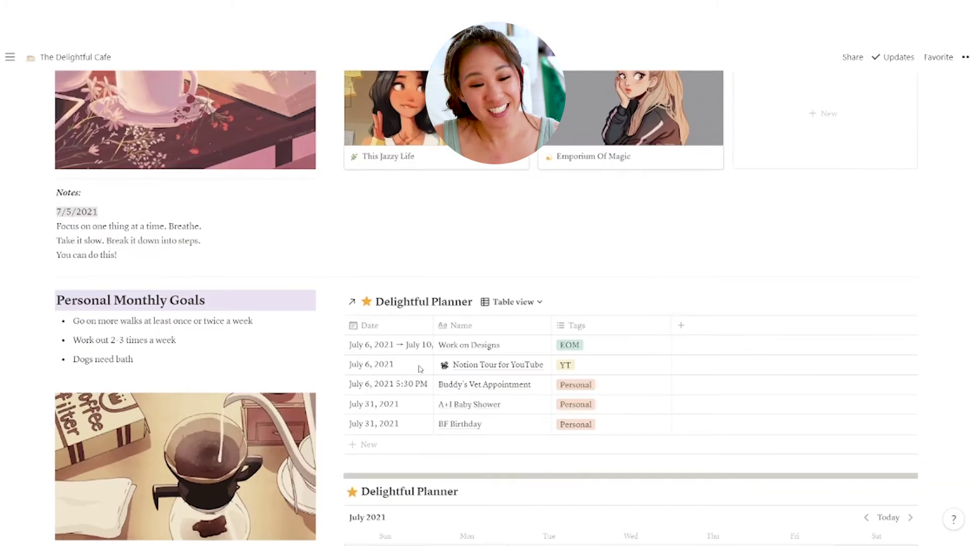
{"action": "scroll", "coordinate": [419, 368], "scroll_direction": "up", "scroll_amount": 4}
{"action": "scroll", "coordinate": [418, 369], "scroll_direction": "up", "scroll_amount": 2}
{"action": "scroll", "coordinate": [454, 328], "scroll_direction": "down", "scroll_amount": 2}
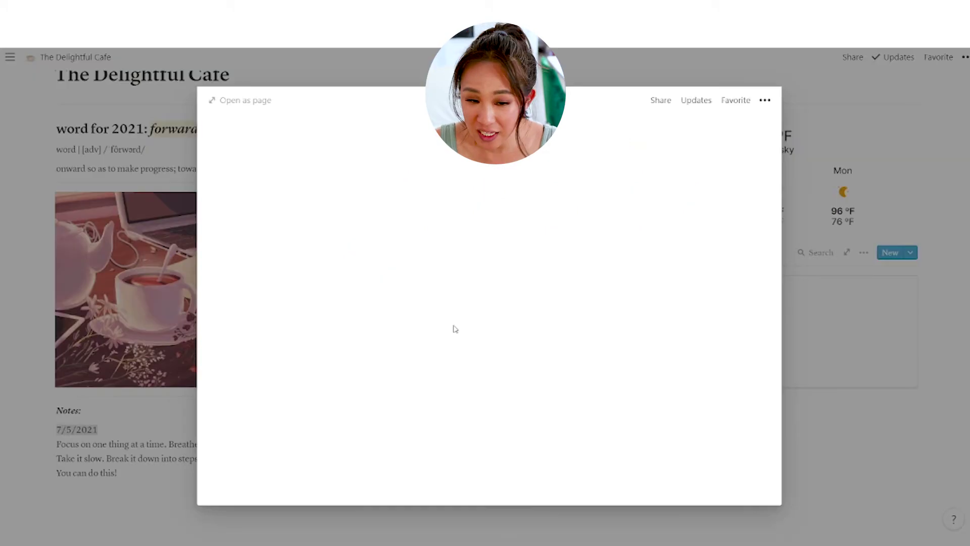
{"action": "left_click", "coordinate": [455, 330]}
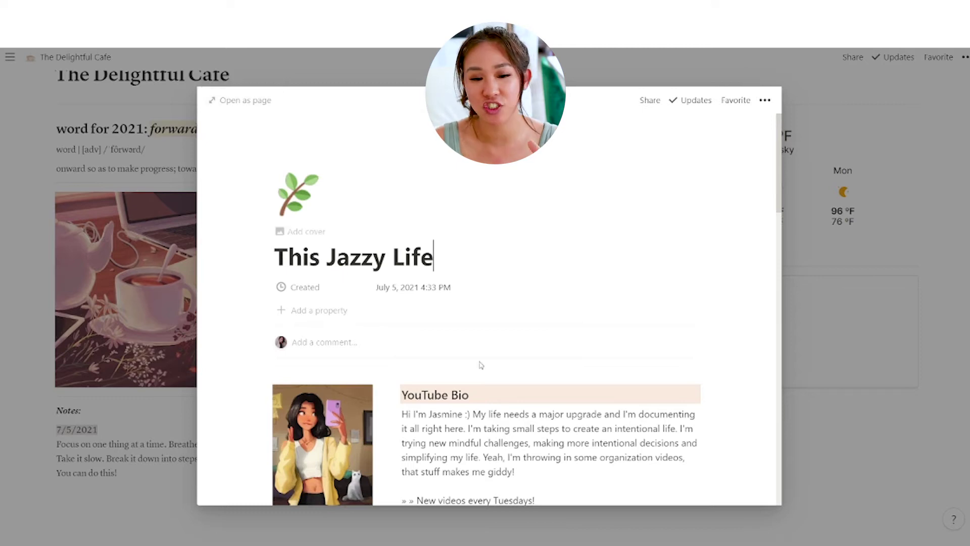
Step: Skim the This Jazzy Life preview and open it as a full page
{"action": "scroll", "coordinate": [509, 347], "scroll_direction": "down", "scroll_amount": 4}
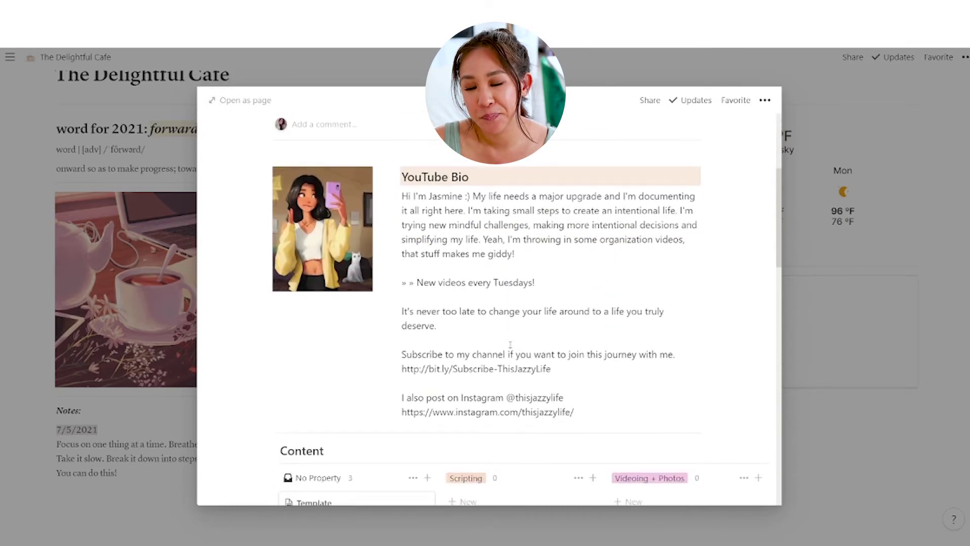
{"action": "scroll", "coordinate": [510, 344], "scroll_direction": "down", "scroll_amount": 2}
{"action": "scroll", "coordinate": [510, 344], "scroll_direction": "up", "scroll_amount": 6}
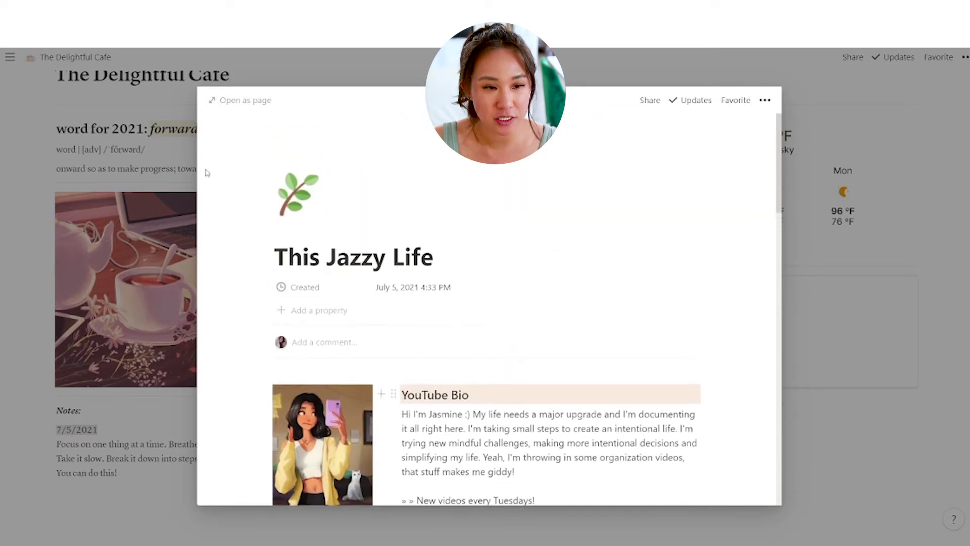
{"action": "left_click", "coordinate": [241, 101]}
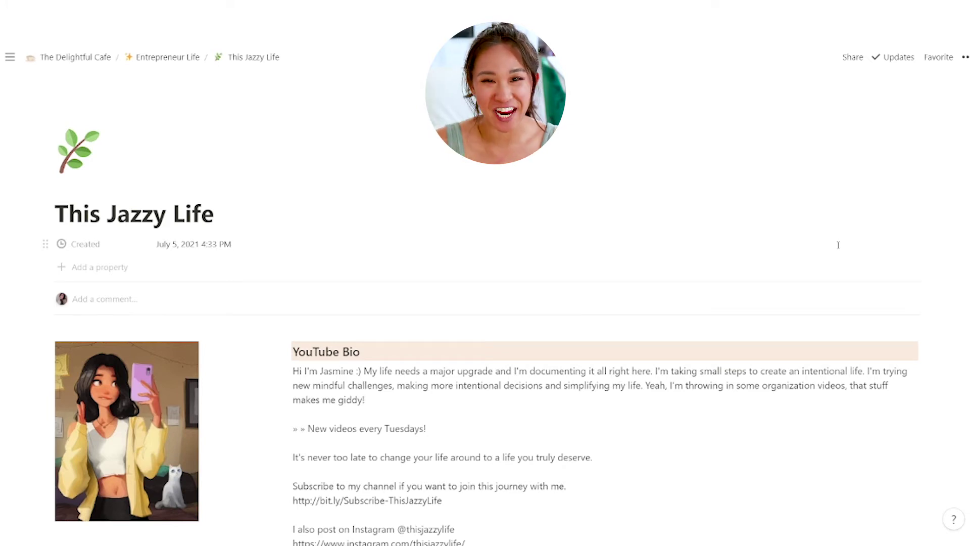
Step: Examine the page's YouTube bio, Content board, topic idea columns and linked Delightful Planner table
{"action": "scroll", "coordinate": [150, 340], "scroll_direction": "down", "scroll_amount": 2}
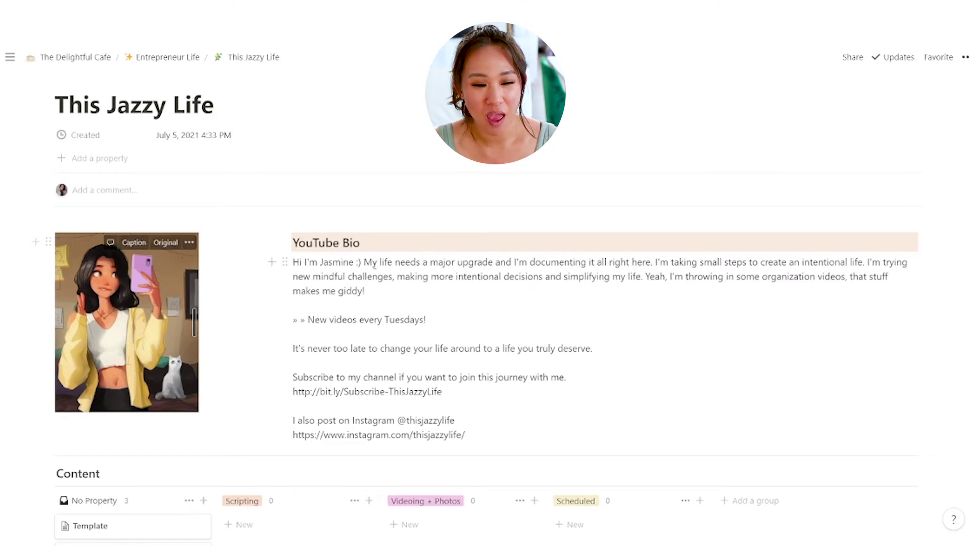
{"action": "scroll", "coordinate": [403, 275], "scroll_direction": "down", "scroll_amount": 1}
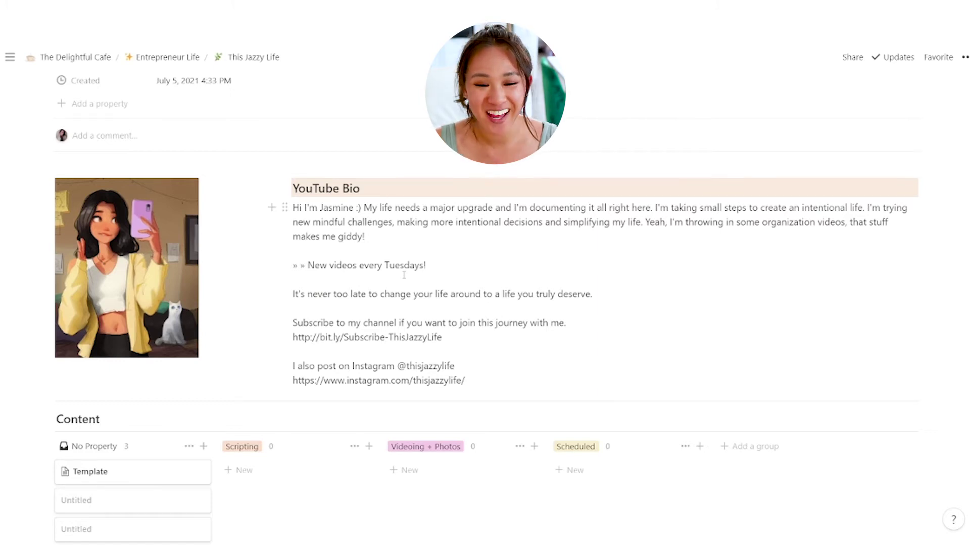
{"action": "scroll", "coordinate": [704, 271], "scroll_direction": "down", "scroll_amount": 1}
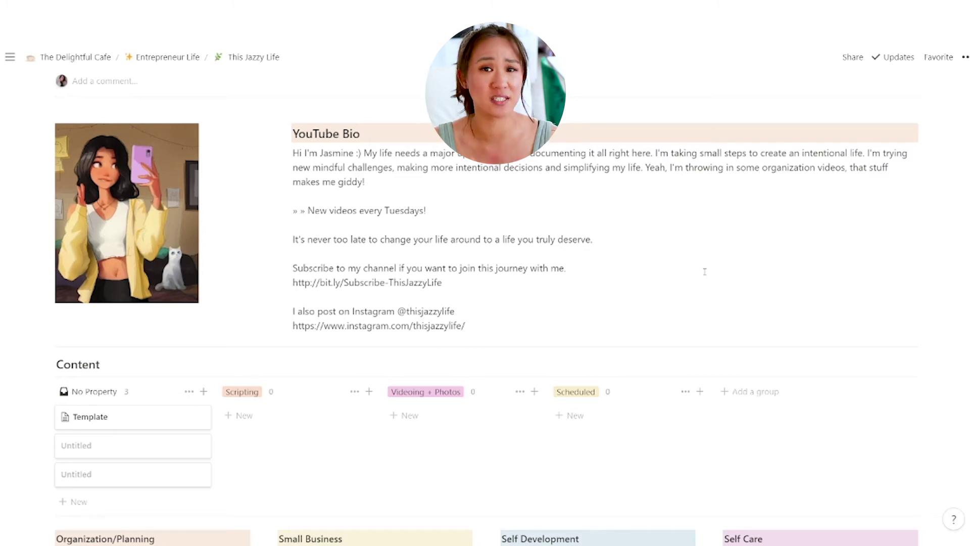
{"action": "scroll", "coordinate": [704, 272], "scroll_direction": "down", "scroll_amount": 4}
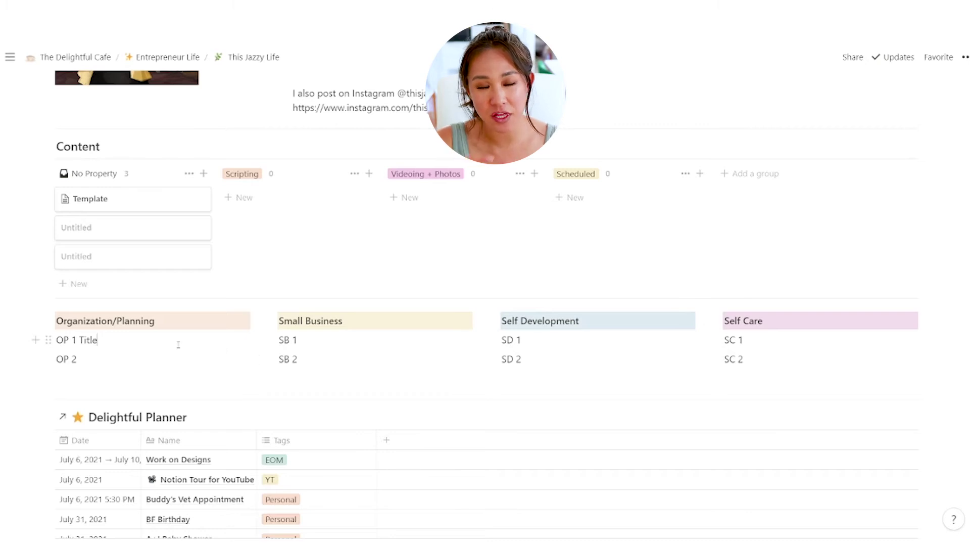
Step: Duplicate the Template card in the Content board's No Property column
{"action": "left_click", "coordinate": [93, 361]}
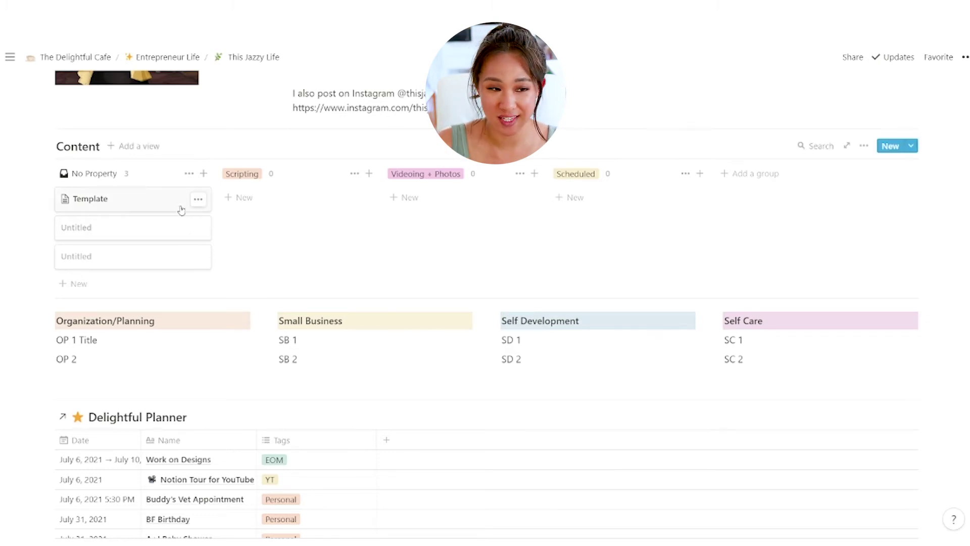
{"action": "left_click", "coordinate": [198, 199]}
{"action": "left_click", "coordinate": [223, 258]}
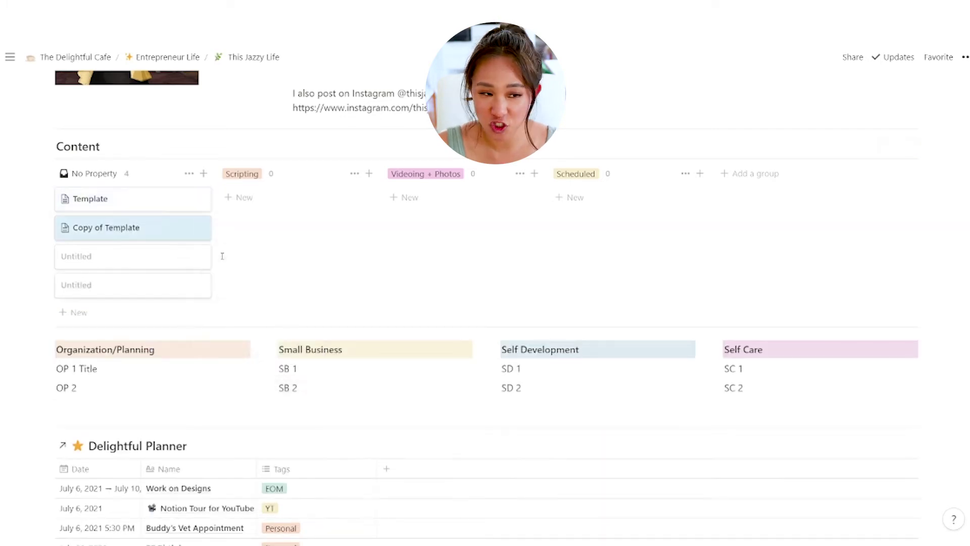
Step: Open the Copy of Template card and examine its properties, title and thumbnail ideas, talking points, shot list, B-Roll and Script sections
{"action": "left_click", "coordinate": [129, 237]}
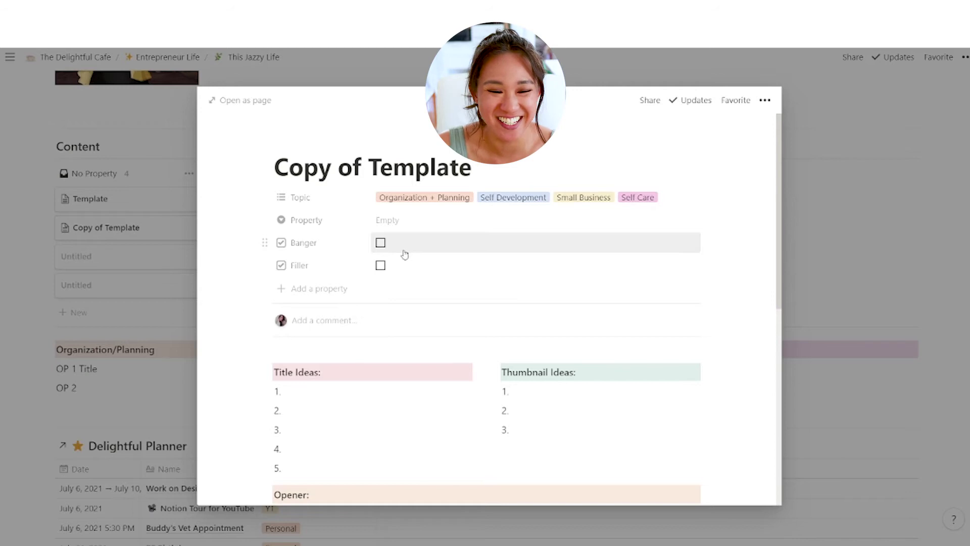
{"action": "scroll", "coordinate": [439, 270], "scroll_direction": "down", "scroll_amount": 1}
{"action": "scroll", "coordinate": [479, 268], "scroll_direction": "down", "scroll_amount": 1}
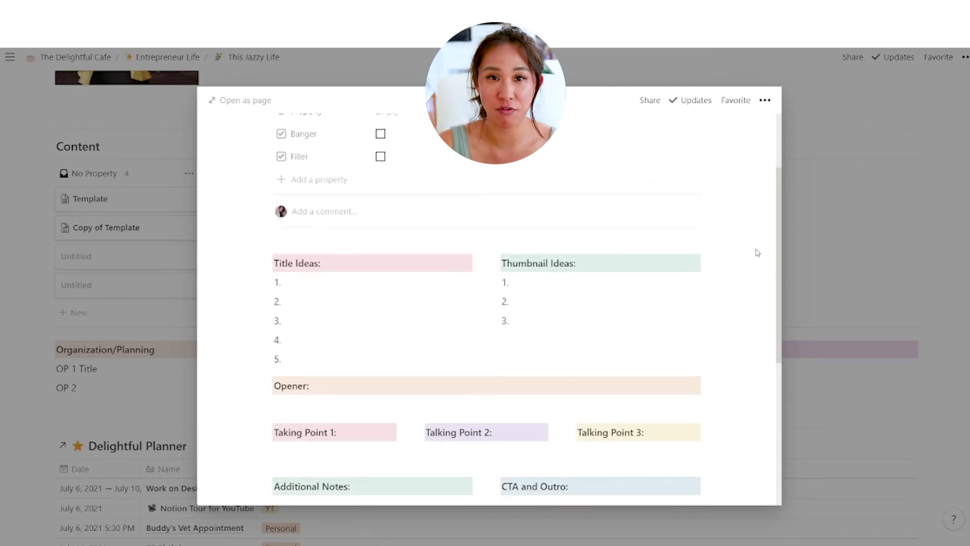
{"action": "scroll", "coordinate": [758, 252], "scroll_direction": "down", "scroll_amount": 1}
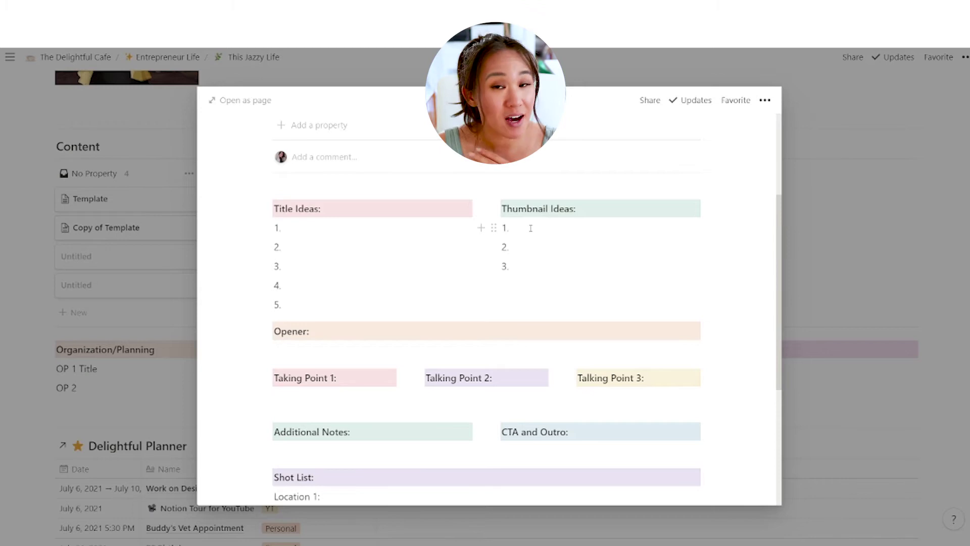
{"action": "scroll", "coordinate": [530, 228], "scroll_direction": "down", "scroll_amount": 3}
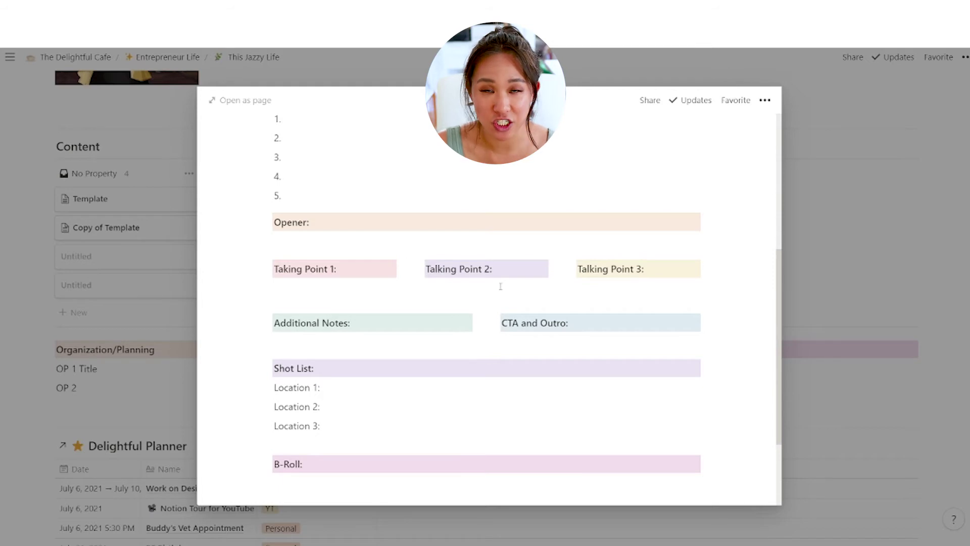
{"action": "scroll", "coordinate": [499, 287], "scroll_direction": "down", "scroll_amount": 3}
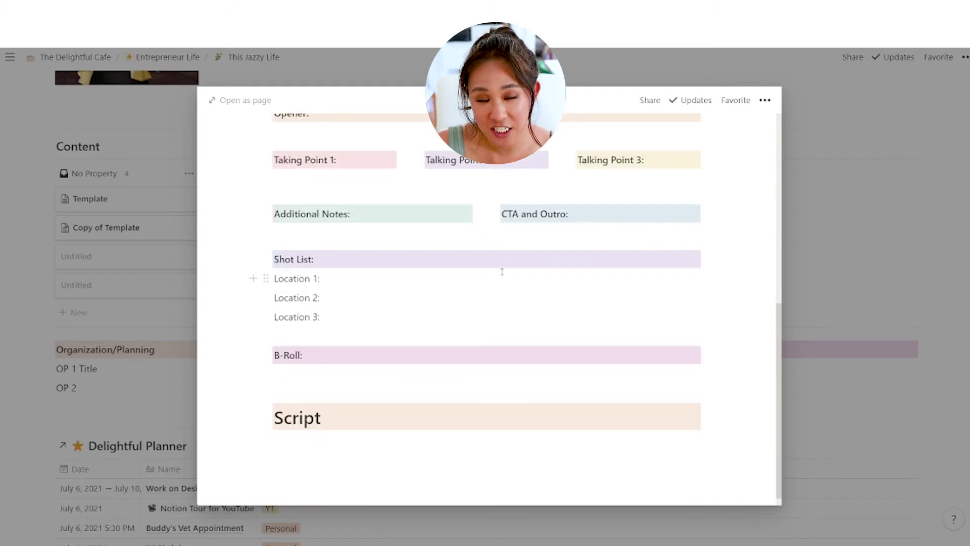
{"action": "scroll", "coordinate": [502, 272], "scroll_direction": "down", "scroll_amount": 1}
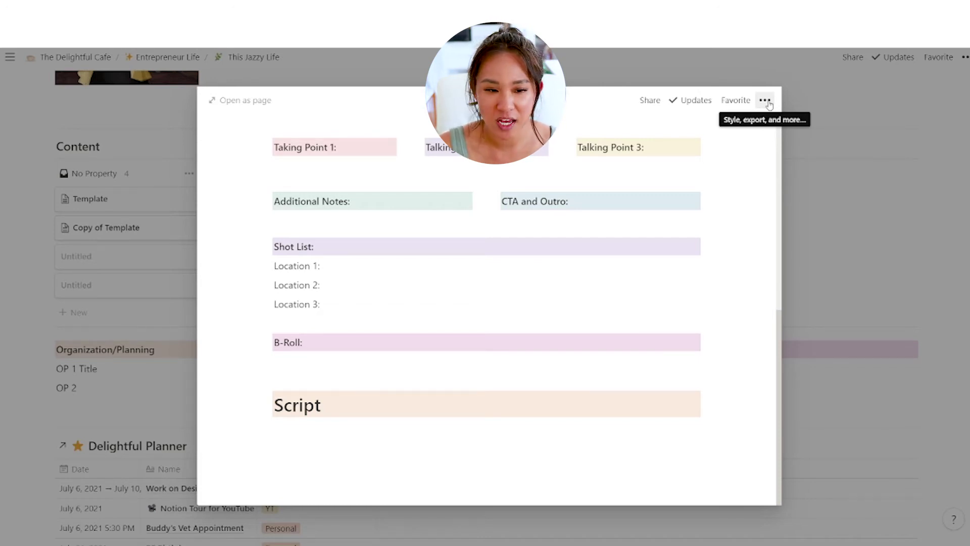
Step: Close the card preview and move Copy of Template into the Scripting column of the Content board
{"action": "left_click", "coordinate": [125, 251]}
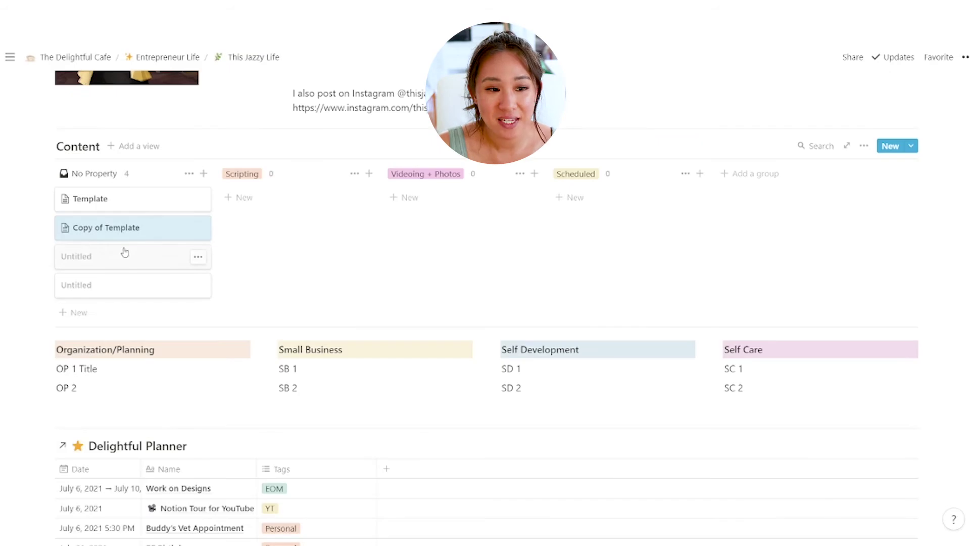
{"action": "left_click_drag", "start_coordinate": [115, 228], "coordinate": [288, 202]}
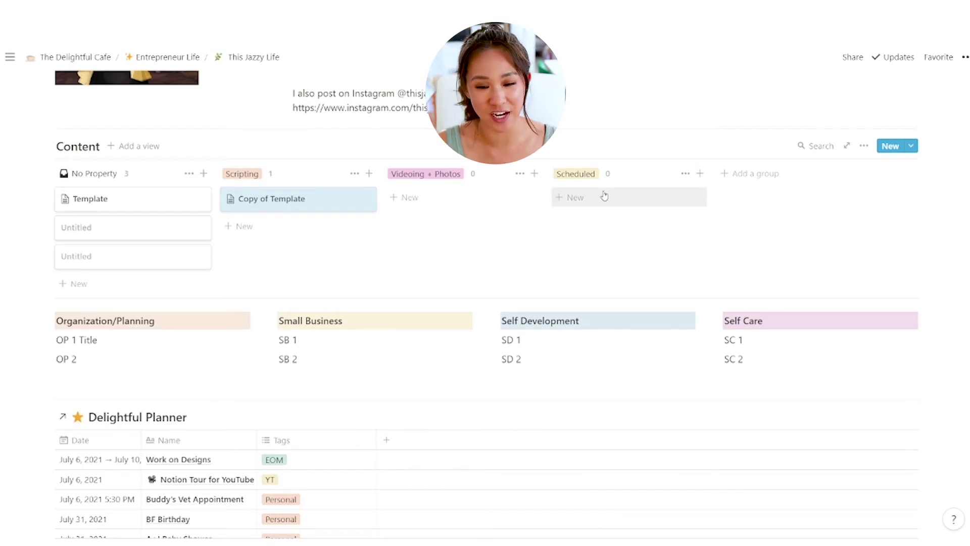
Step: Look through the topic columns, the Delightful Planner table and its July 2021 calendar, and return to the page's beginning
{"action": "scroll", "coordinate": [679, 294], "scroll_direction": "down", "scroll_amount": 1}
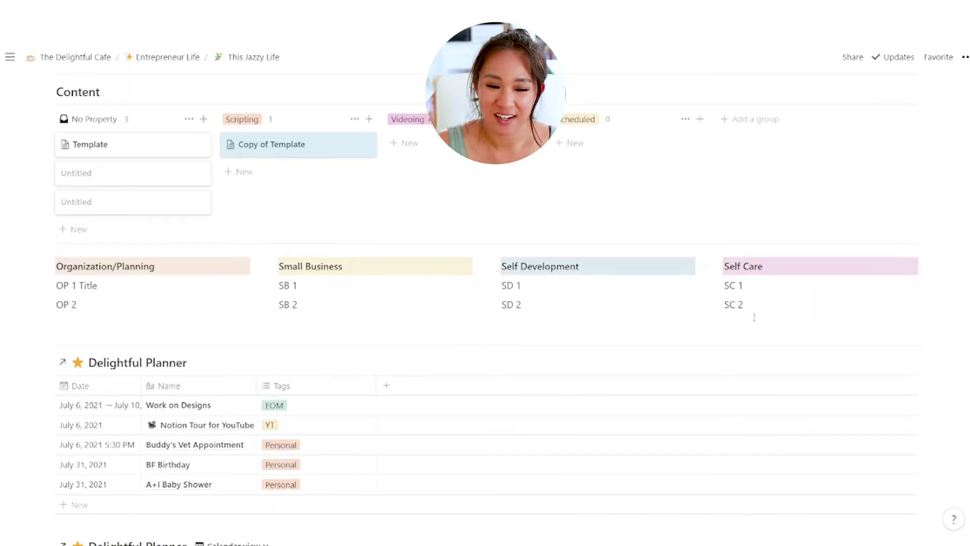
{"action": "scroll", "coordinate": [104, 259], "scroll_direction": "up", "scroll_amount": 2}
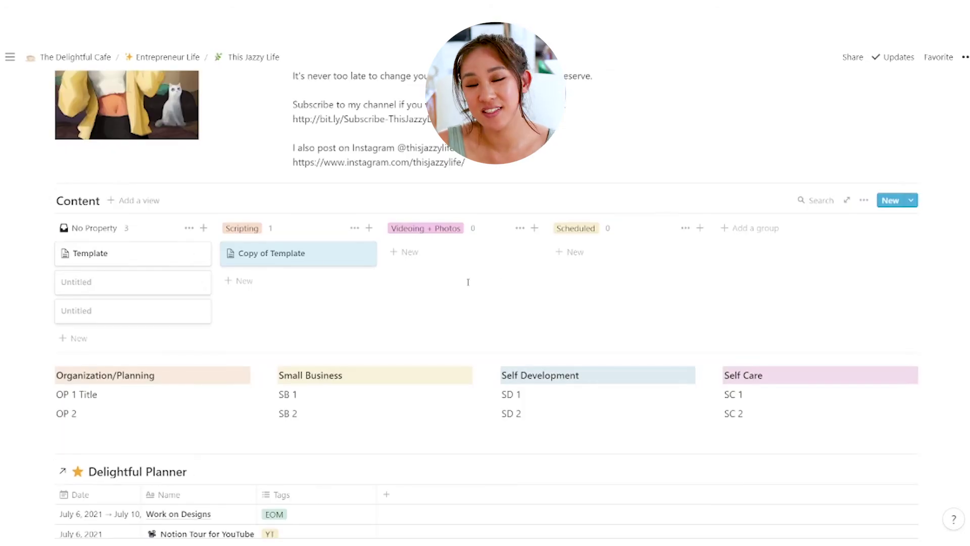
{"action": "scroll", "coordinate": [577, 302], "scroll_direction": "down", "scroll_amount": 1}
{"action": "scroll", "coordinate": [576, 302], "scroll_direction": "down", "scroll_amount": 3}
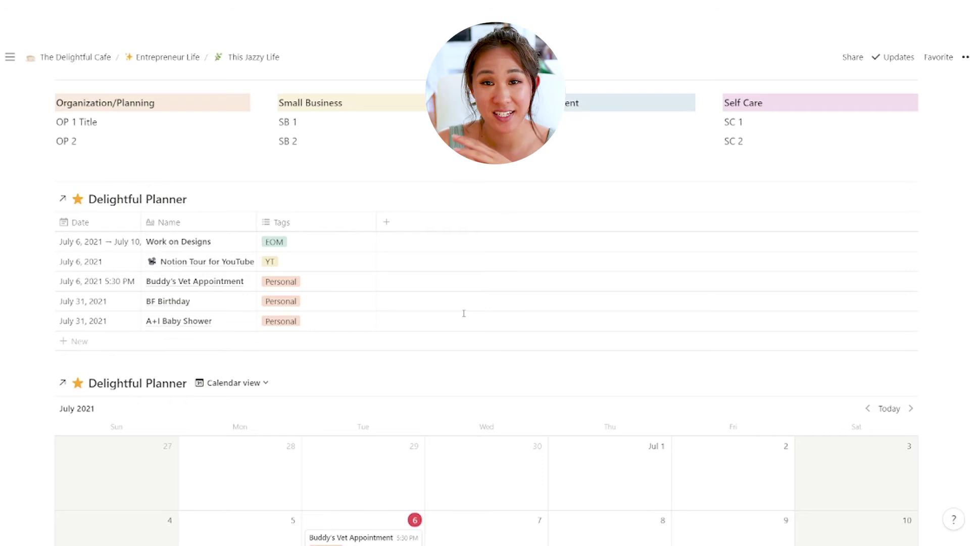
{"action": "scroll", "coordinate": [464, 314], "scroll_direction": "down", "scroll_amount": 2}
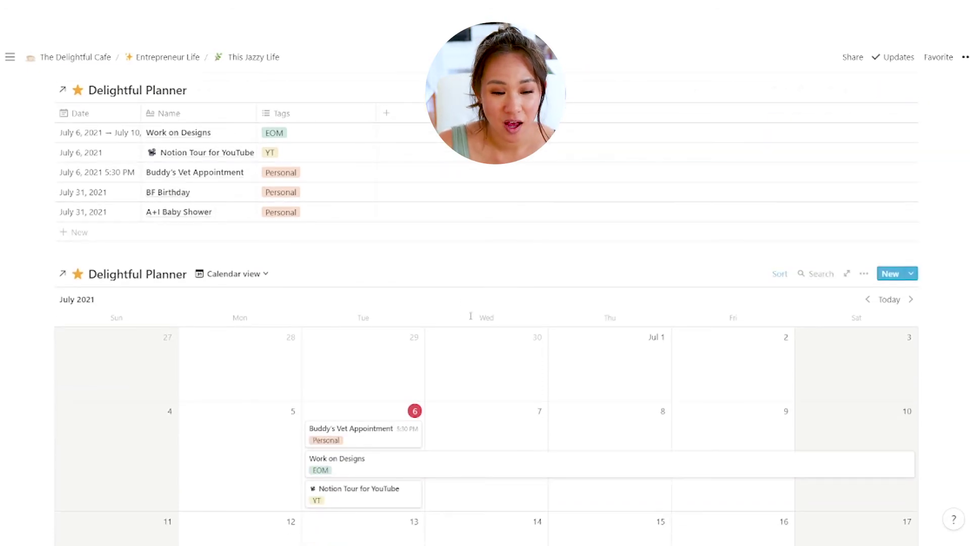
{"action": "scroll", "coordinate": [470, 316], "scroll_direction": "down", "scroll_amount": 3}
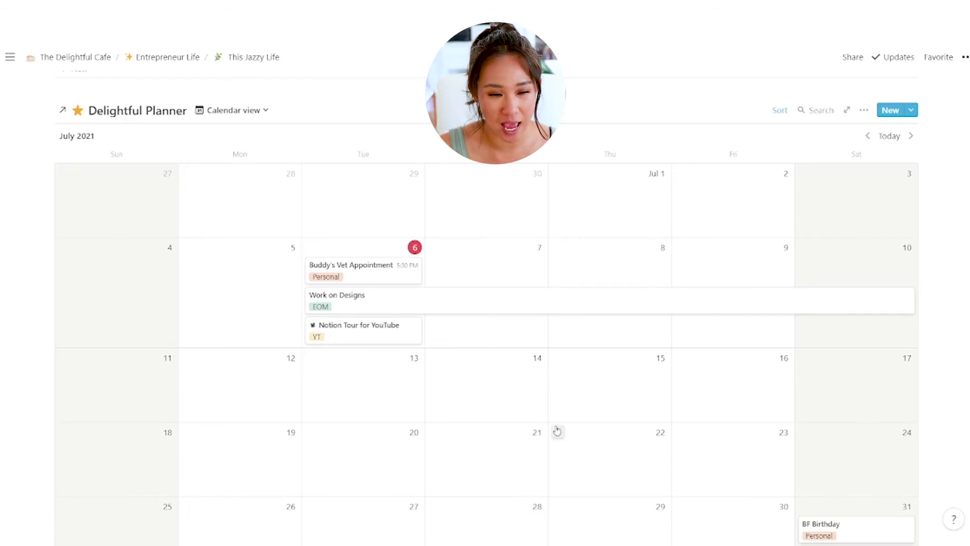
{"action": "scroll", "coordinate": [555, 429], "scroll_direction": "up", "scroll_amount": 10}
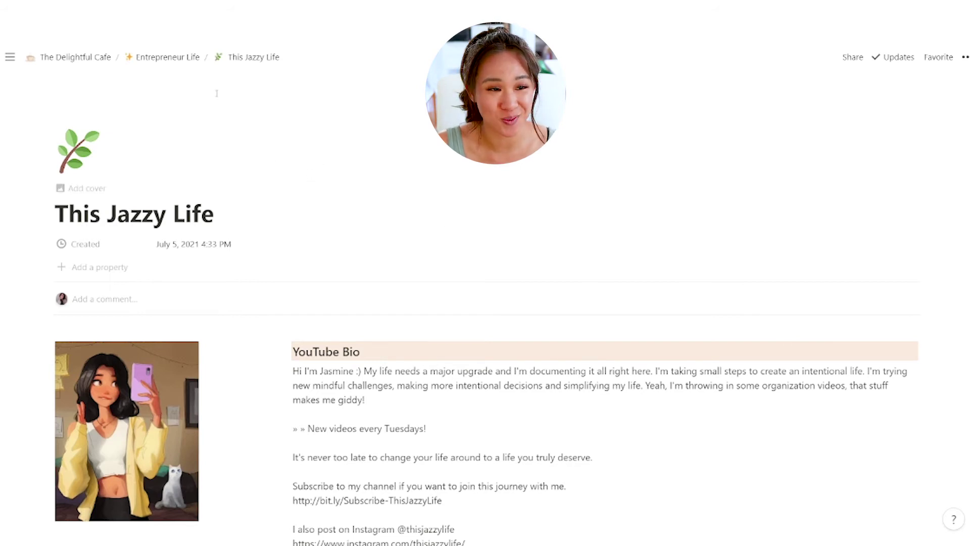
Step: Go back to The Delightful Cafe and open the Emporium Of Magic card as a full page
{"action": "key", "text": "ctrl+["}
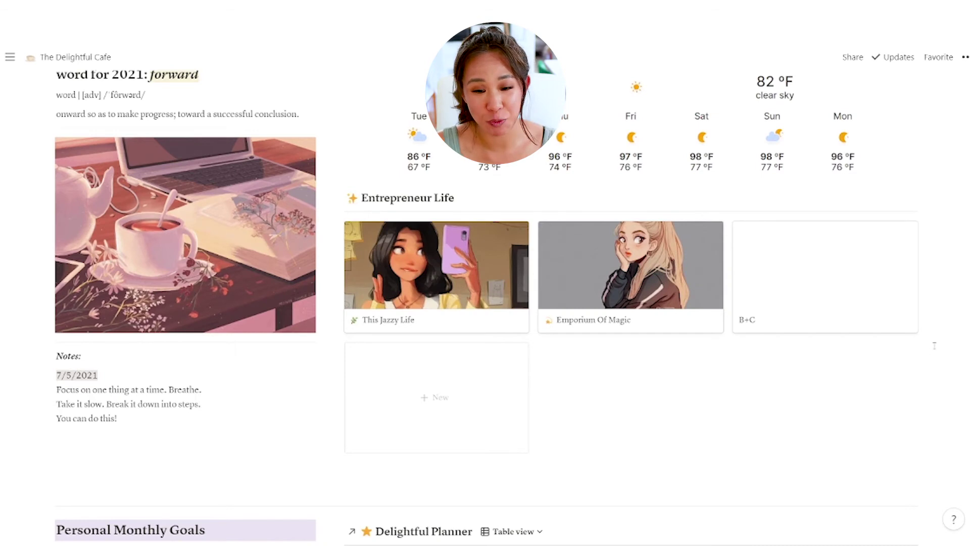
{"action": "left_click", "coordinate": [602, 292]}
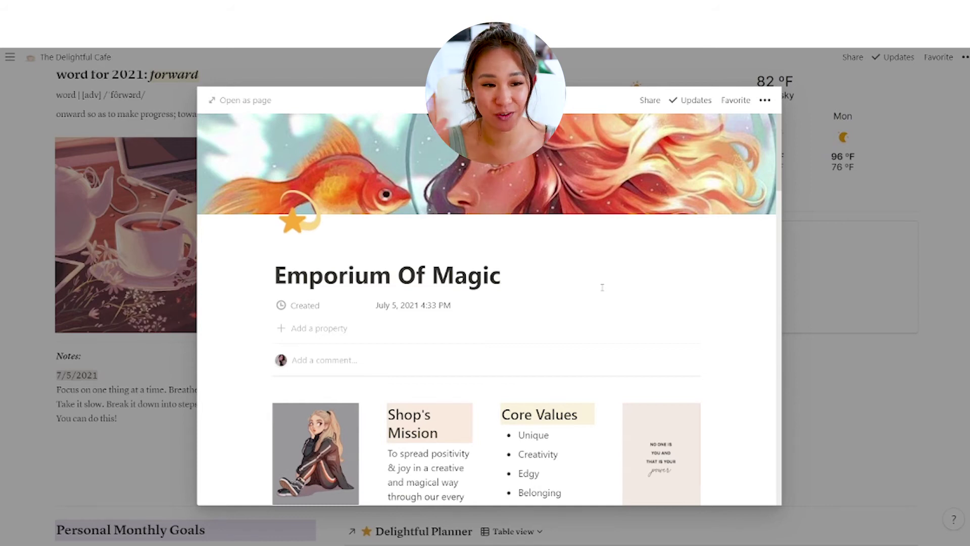
{"action": "left_click", "coordinate": [269, 104]}
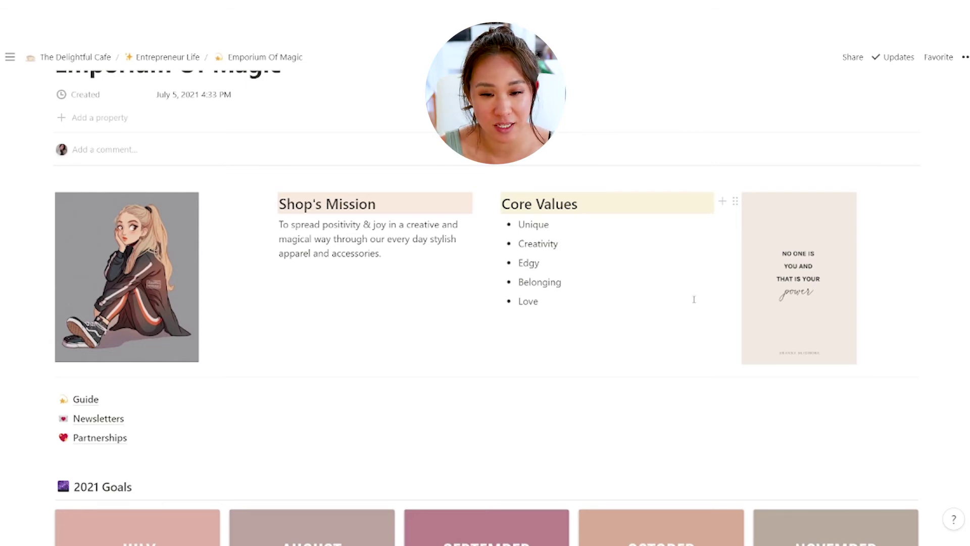
Step: Examine the Emporium Of Magic page's mission, core values, Guide, Newsletters and Partnerships links, and the 2021 Goals gallery
{"action": "scroll", "coordinate": [683, 297], "scroll_direction": "down", "scroll_amount": 1}
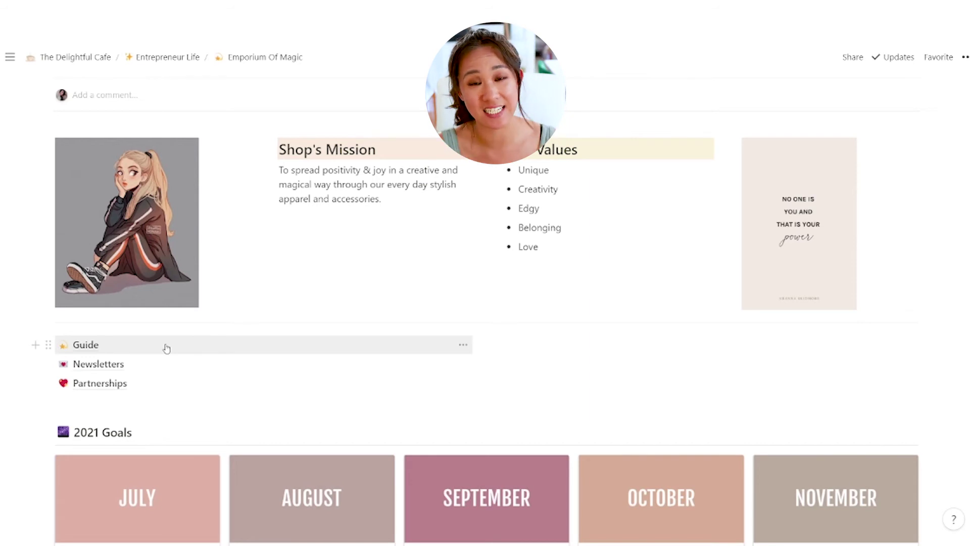
{"action": "scroll", "coordinate": [167, 348], "scroll_direction": "down", "scroll_amount": 1}
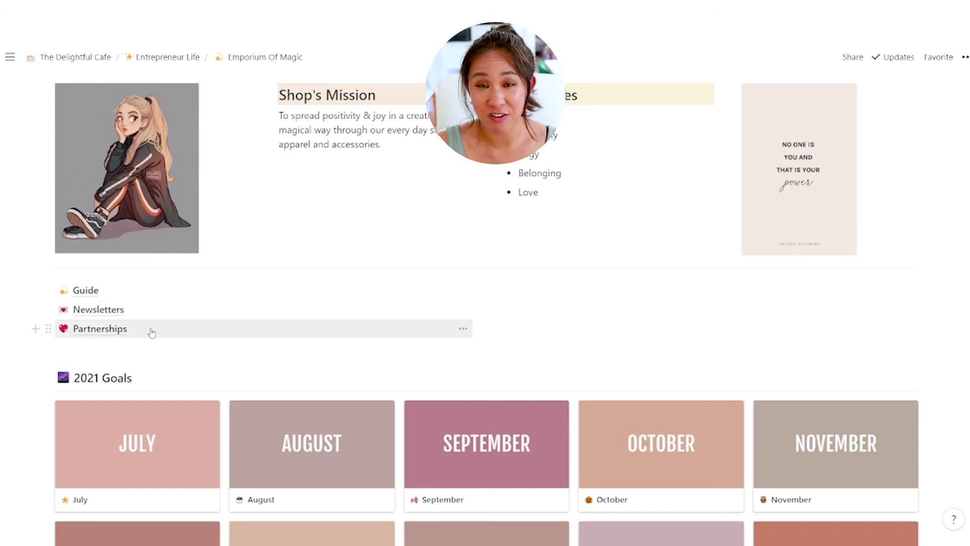
{"action": "scroll", "coordinate": [152, 333], "scroll_direction": "down", "scroll_amount": 5}
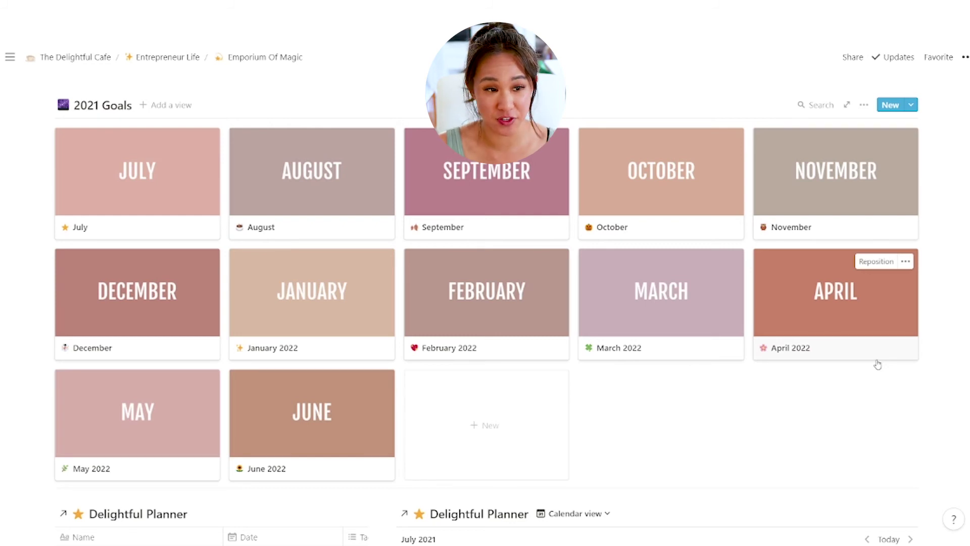
Step: Open the July card from the 2021 Goals gallery and view its Top 3 Goals checklist
{"action": "left_click", "coordinate": [130, 181]}
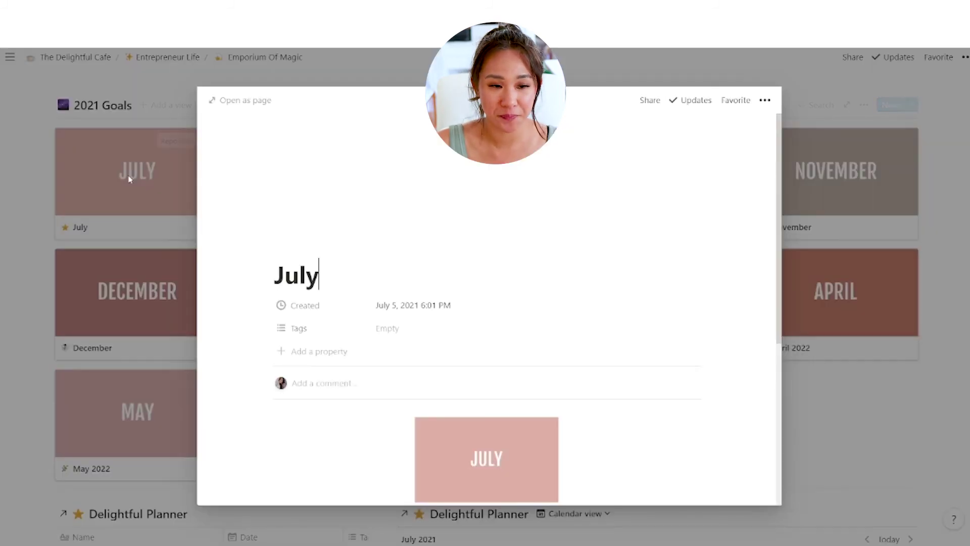
{"action": "scroll", "coordinate": [655, 363], "scroll_direction": "down", "scroll_amount": 5}
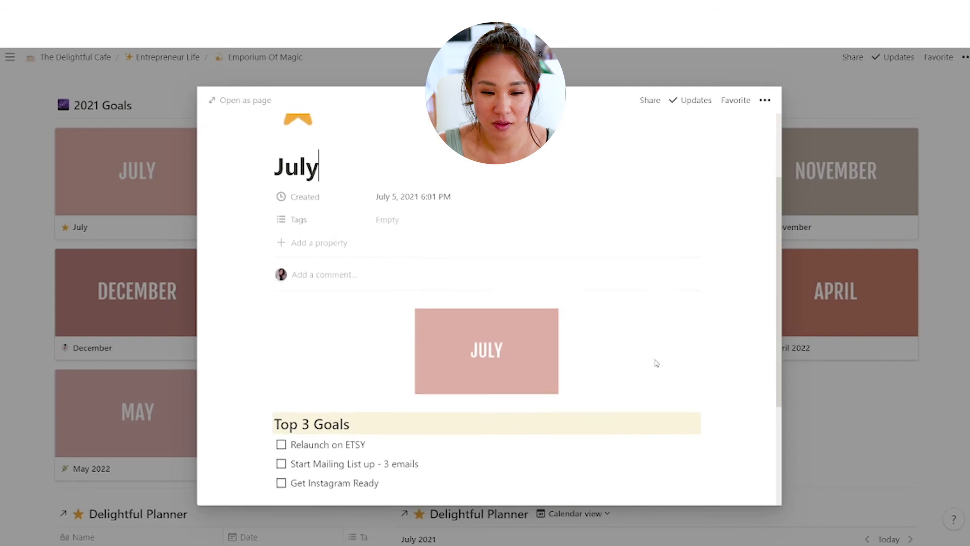